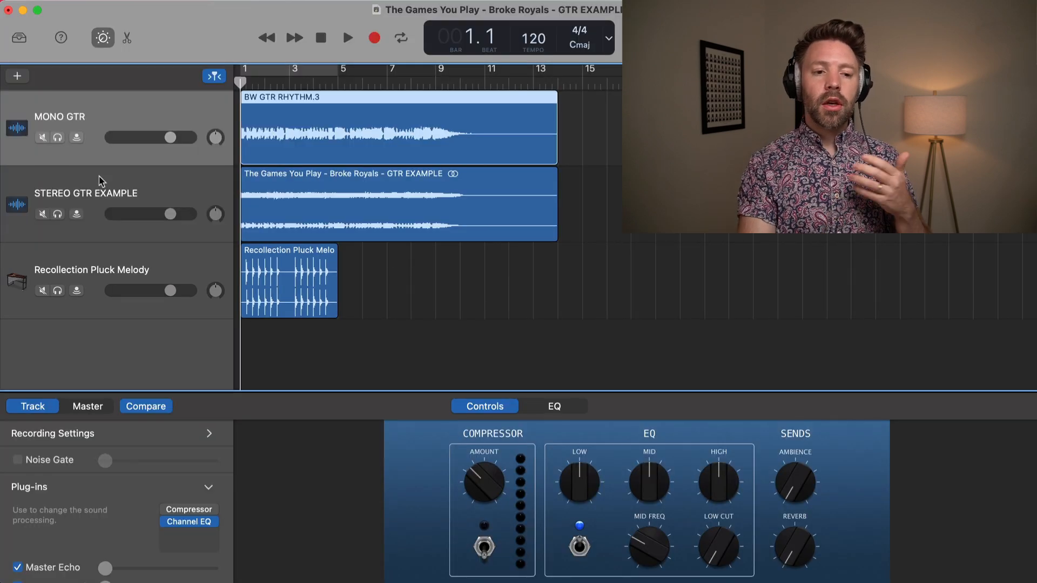
Solo the MONO GTR track and play it while panning it right and left, leaving the pan centred.
click(58, 137)
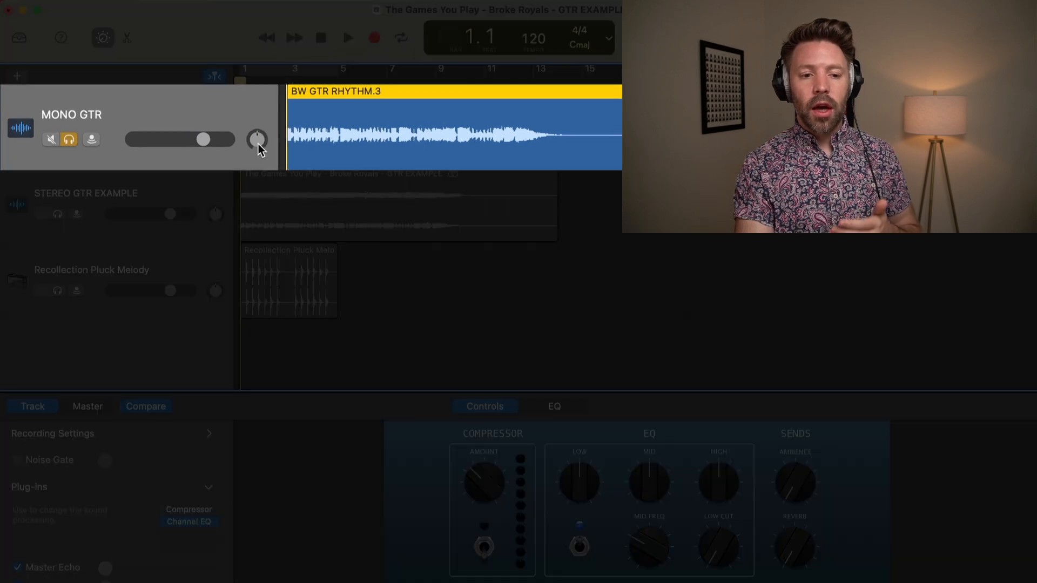
key(space)
mouse_move(258, 143)
mouse_down()
mouse_move(258, 160)
mouse_move(258, 138)
mouse_up()
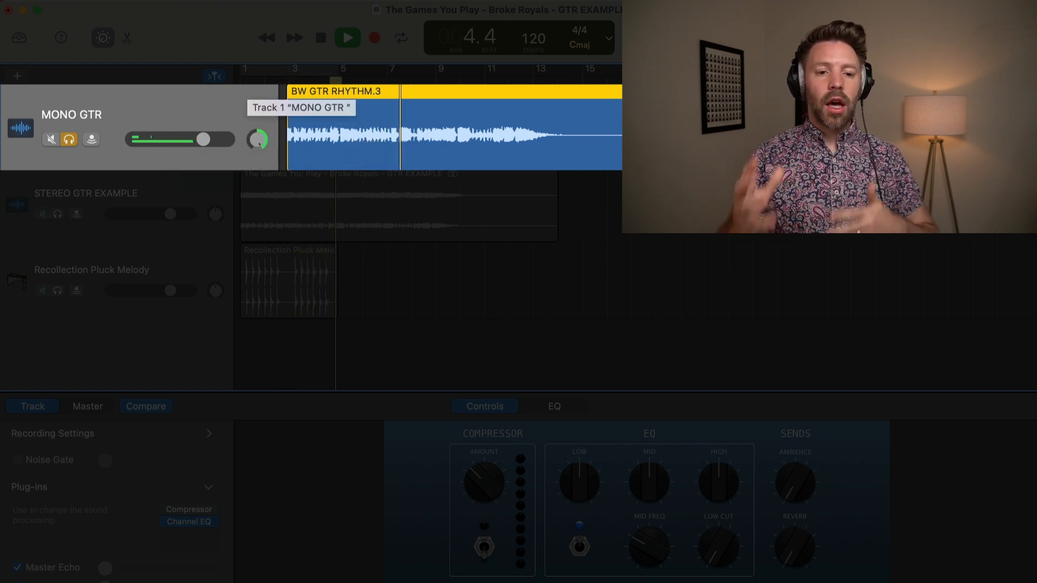
drag(258, 146, 213, 184)
key(space)
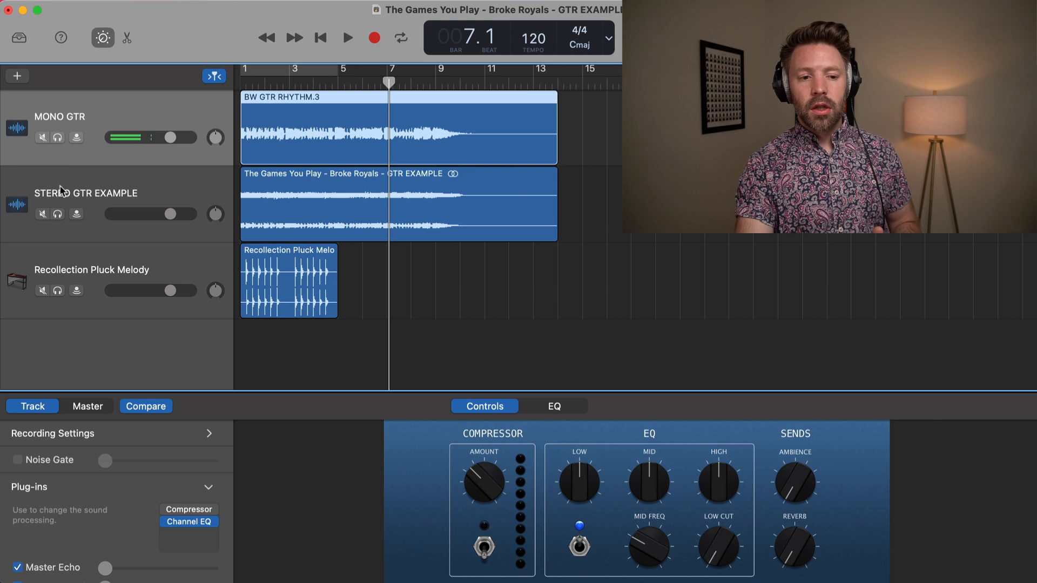
Solo STEREO GTR EXAMPLE and play it from the start while panning it left and right, ending with pan centred and solo off.
click(60, 214)
key(Return)
key(space)
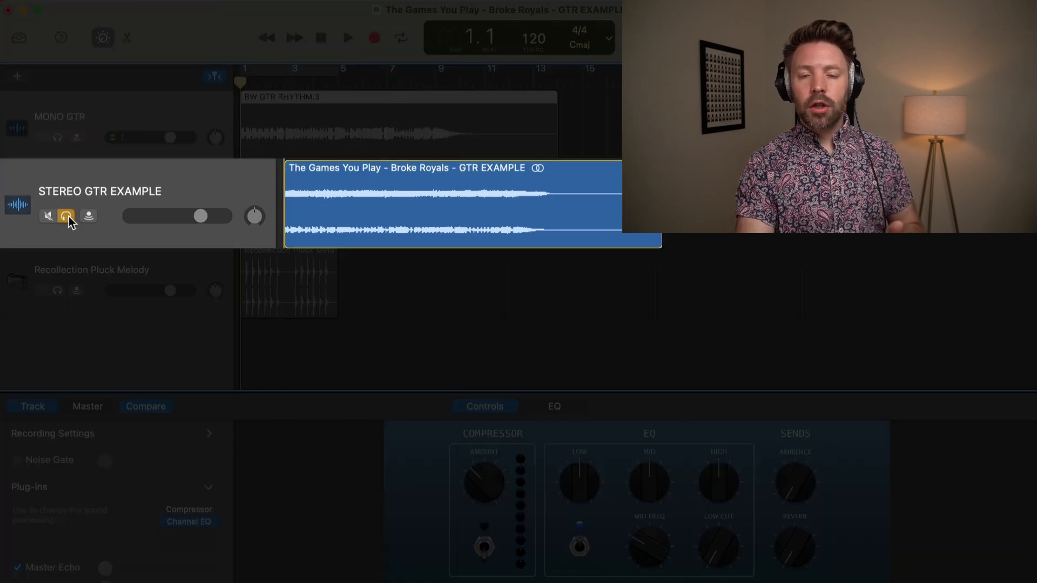
key(space)
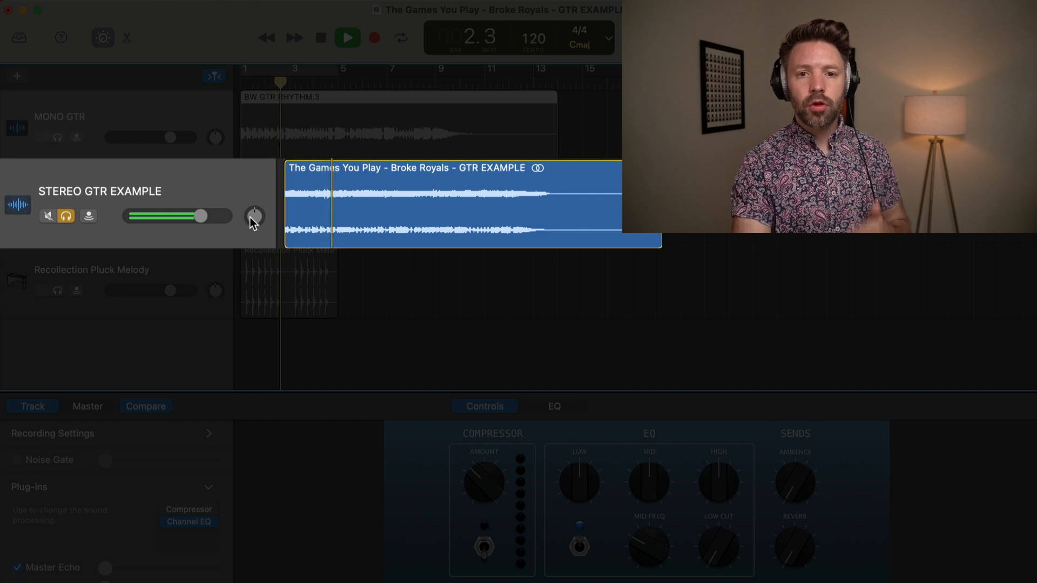
drag(250, 218, 251, 241)
drag(203, 265, 248, 217)
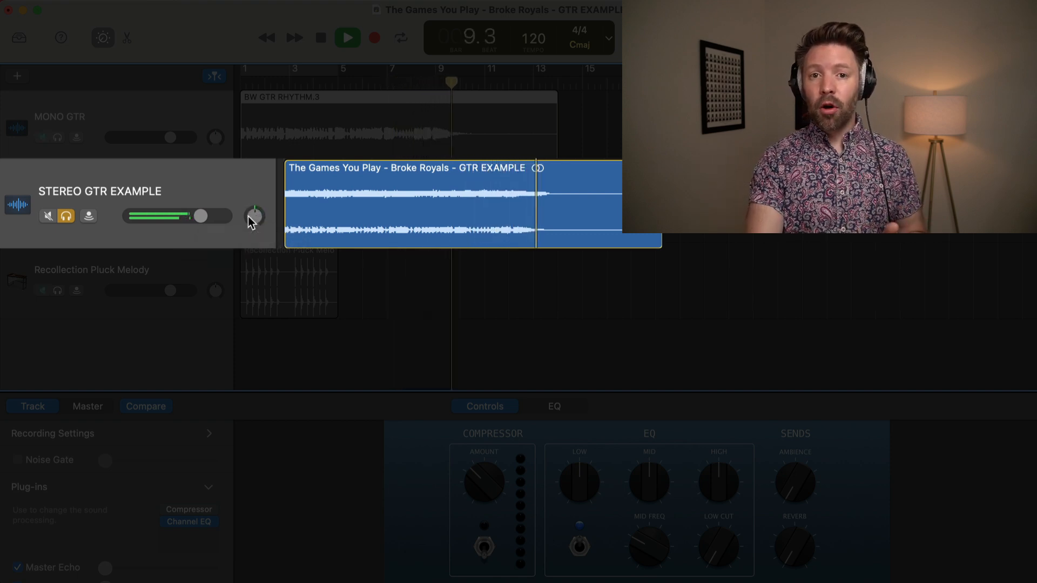
key(space)
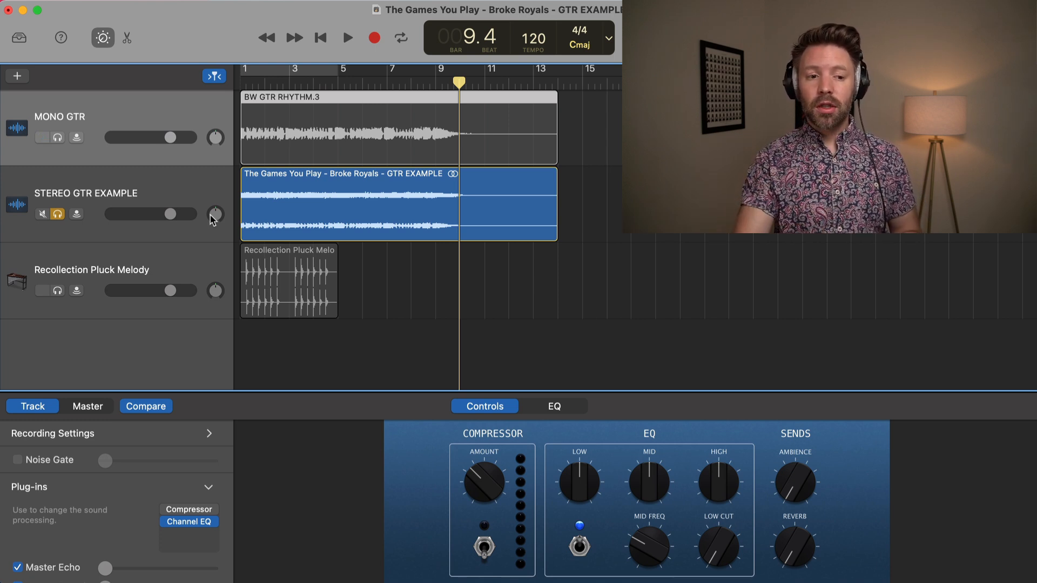
click(58, 214)
Turn on cycle playback from the project start and play the Recollection Pluck Melody track in solo.
key(cmd+a)
key(Return)
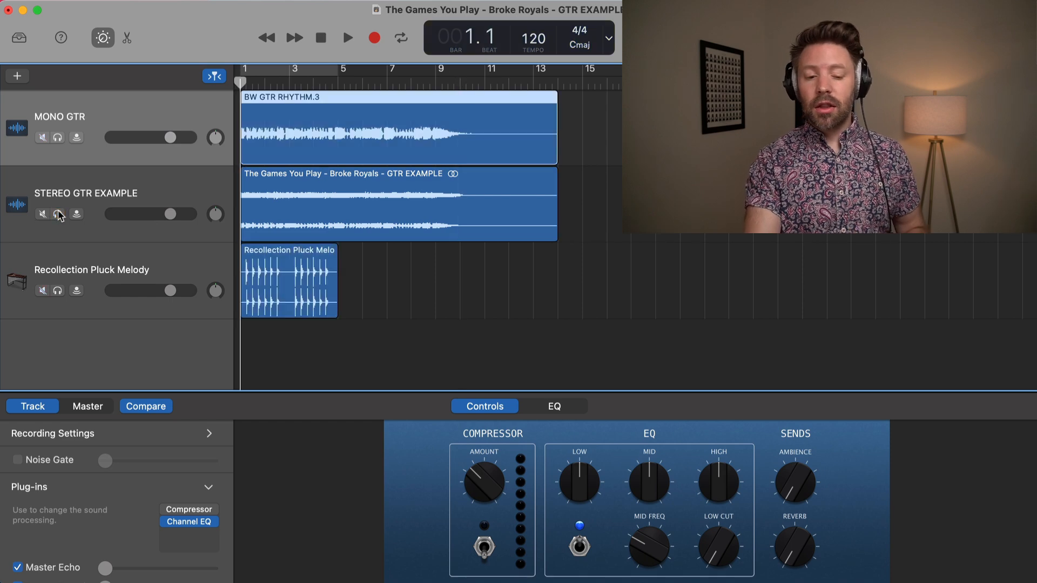
key(c)
key(space)
click(107, 267)
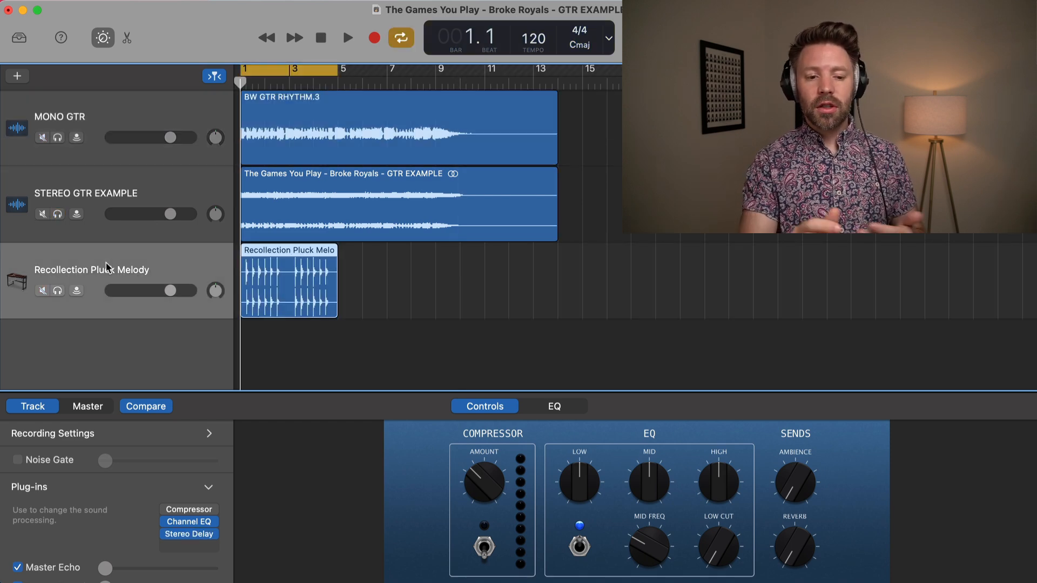
click(58, 291)
key(space)
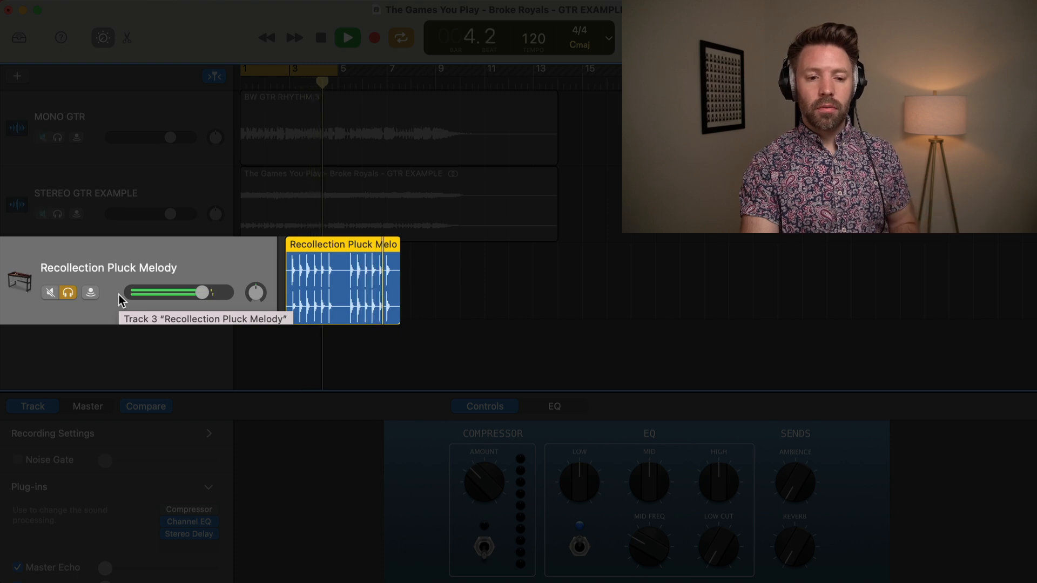
key(space)
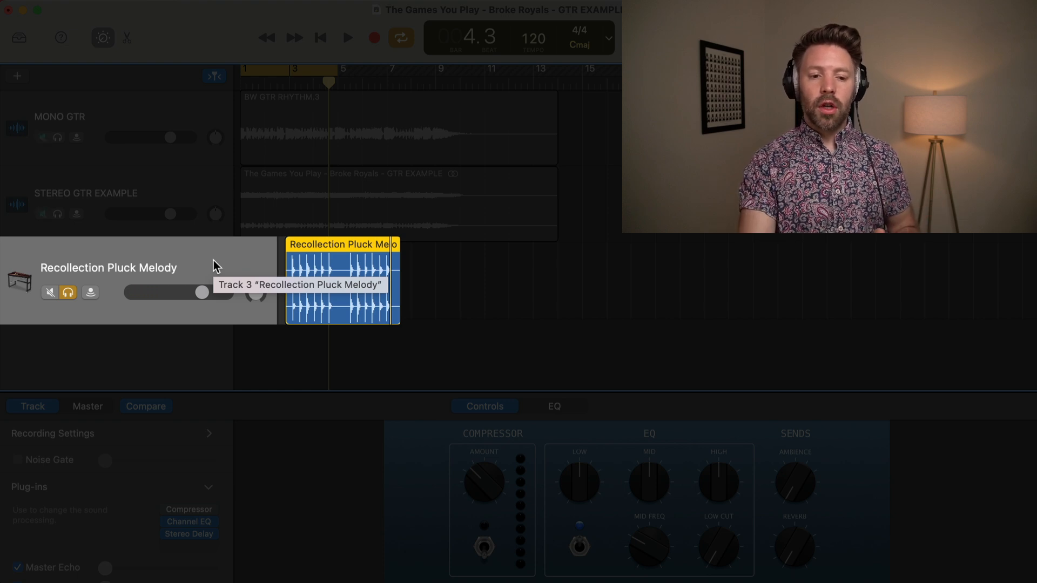
Replay Recollection Pluck Melody from the start while panning it right and left, ending with pan centred and solo off.
key(Return)
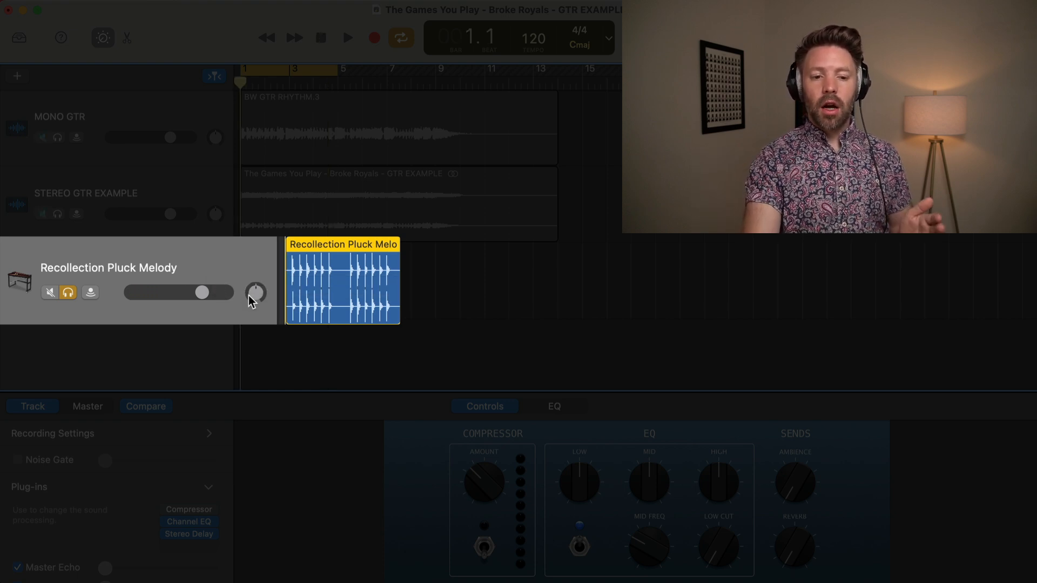
key(space)
drag(252, 300, 271, 242)
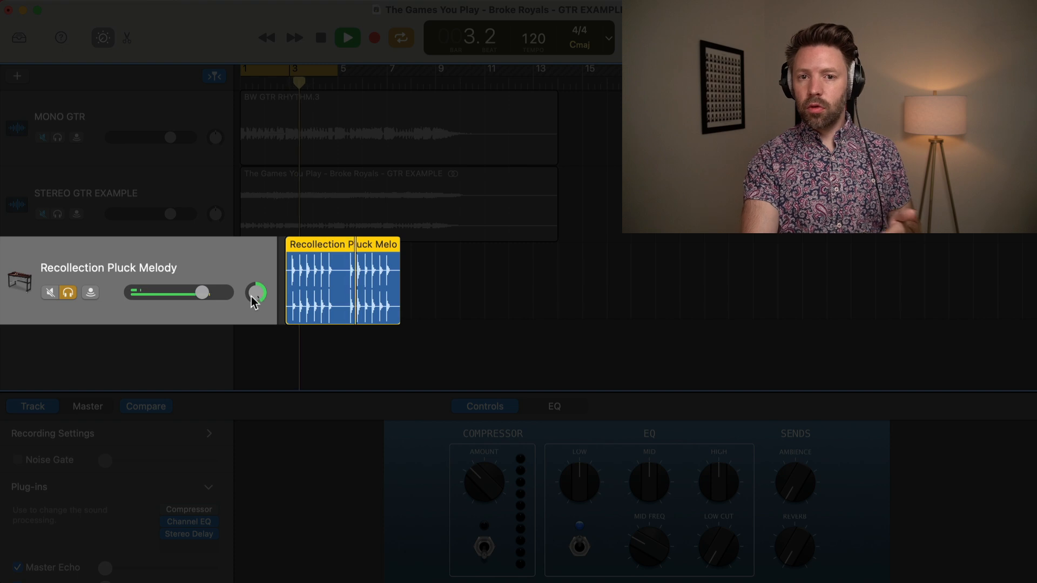
drag(250, 299, 209, 390)
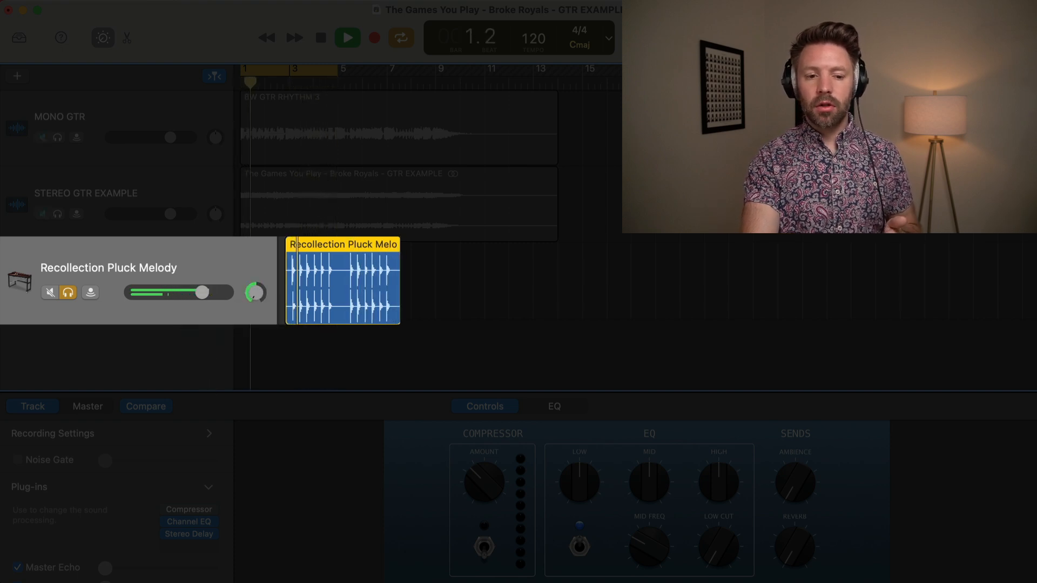
drag(252, 294, 259, 241)
key(space)
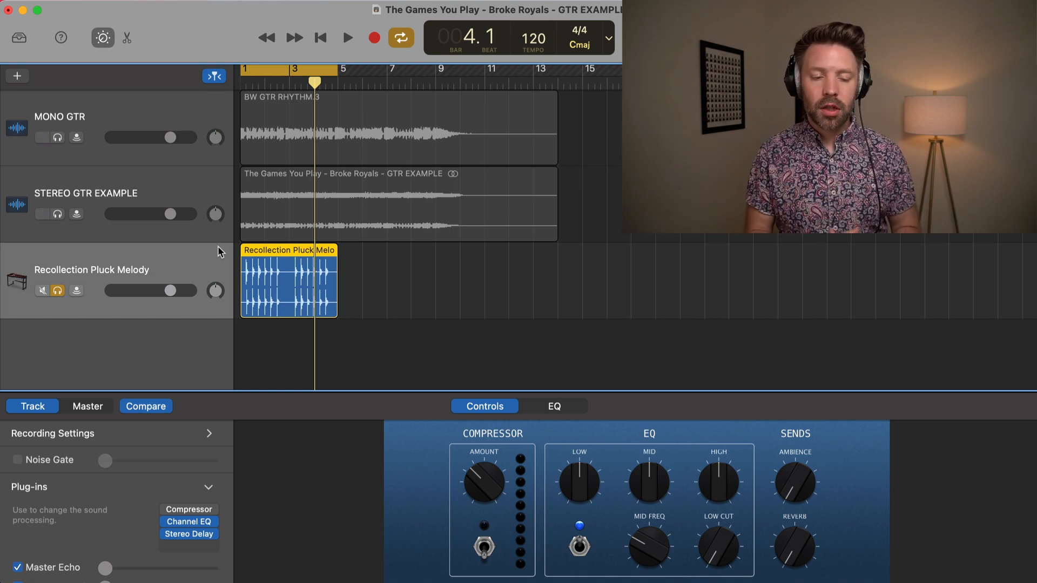
click(58, 291)
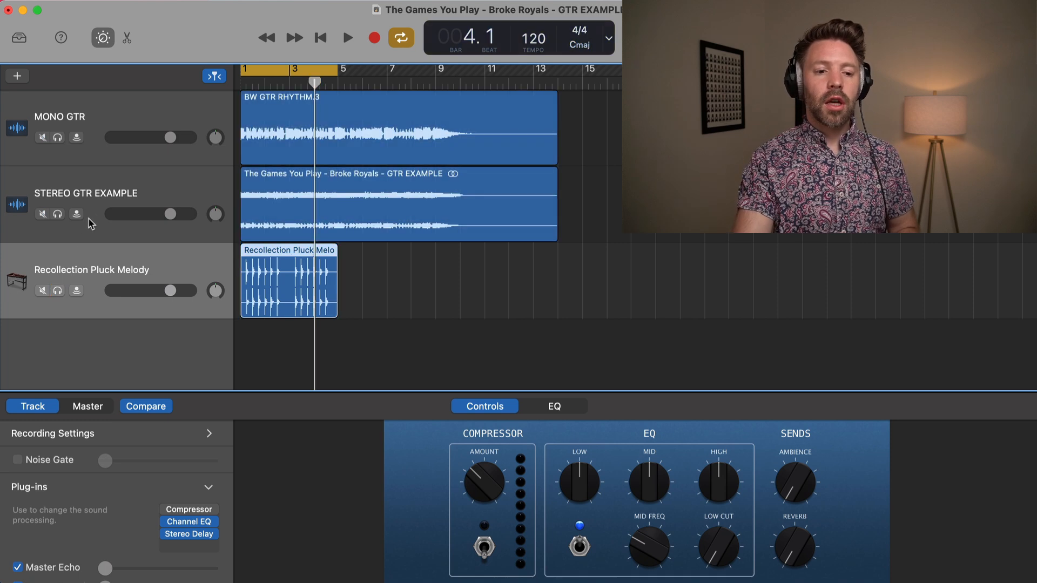
Solo the STEREO GTR EXAMPLE track and play it with cycle playback turned off.
click(99, 200)
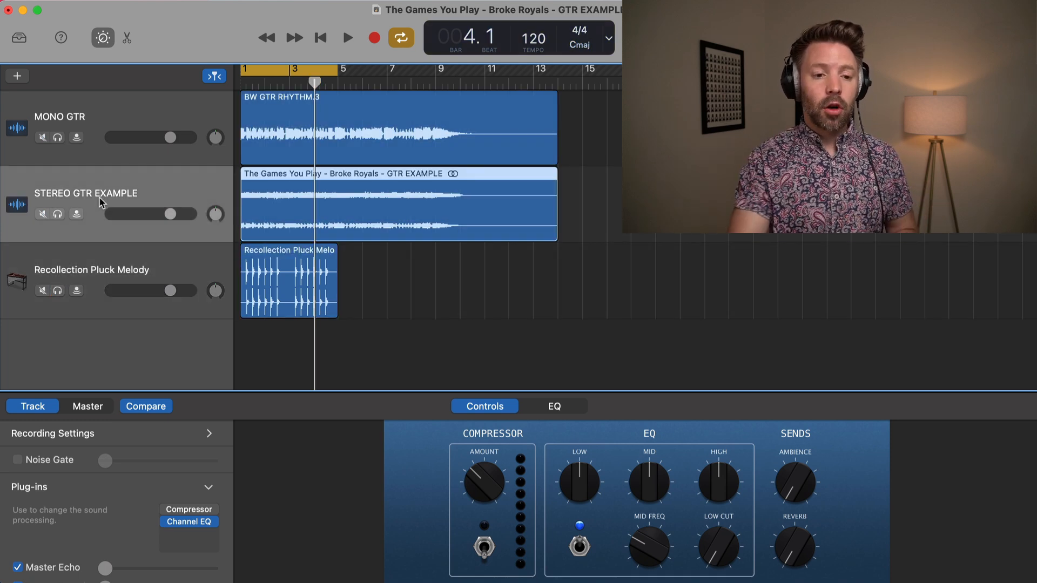
click(57, 214)
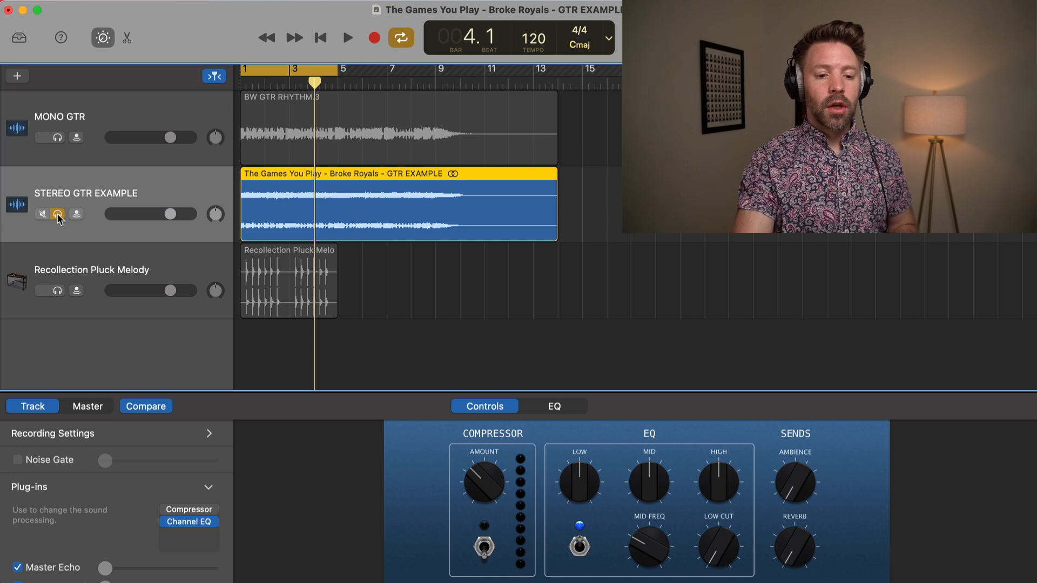
key(space)
key(c)
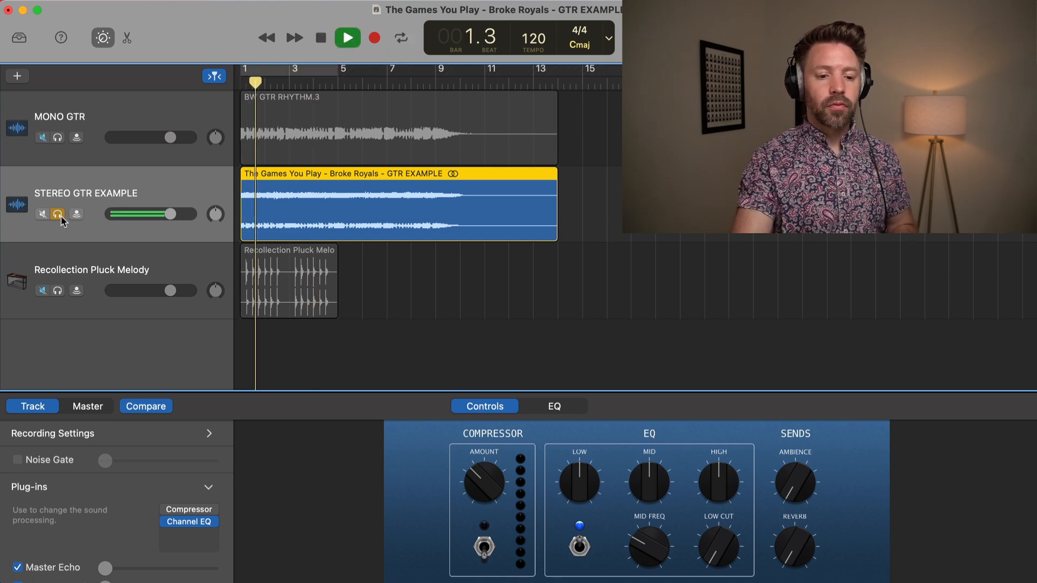
Add the Direction Mixer imaging plug-in to STEREO GTR EXAMPLE and set its Spread to 0.00.
click(205, 533)
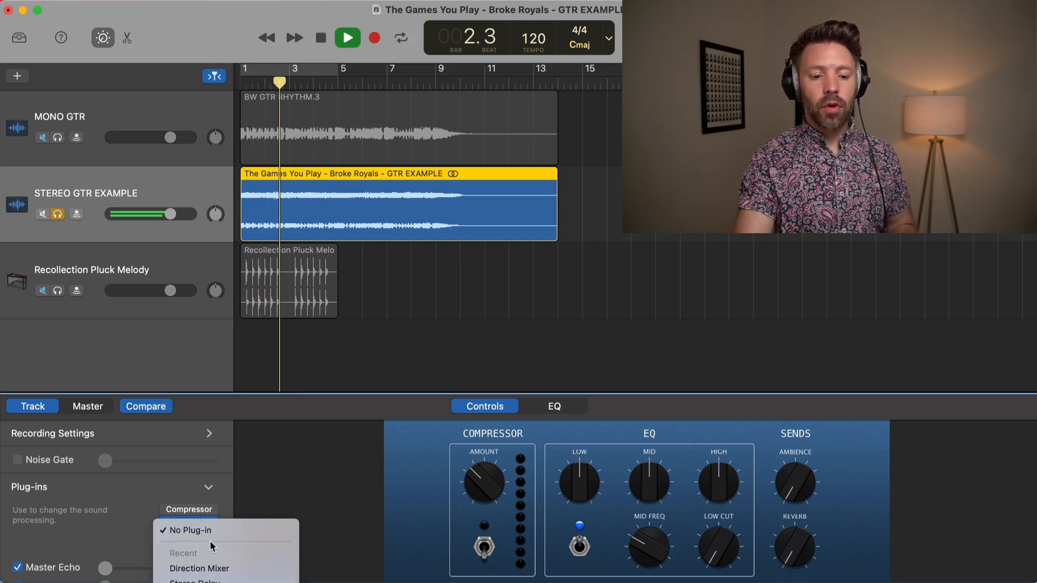
scroll(206, 538, down, 5)
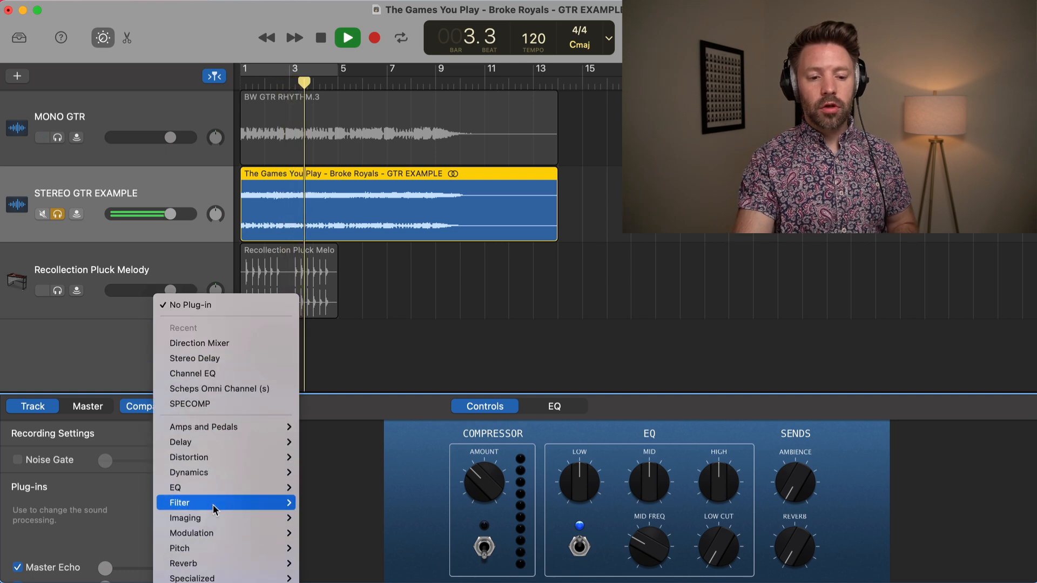
mouse_move(212, 517)
click(319, 519)
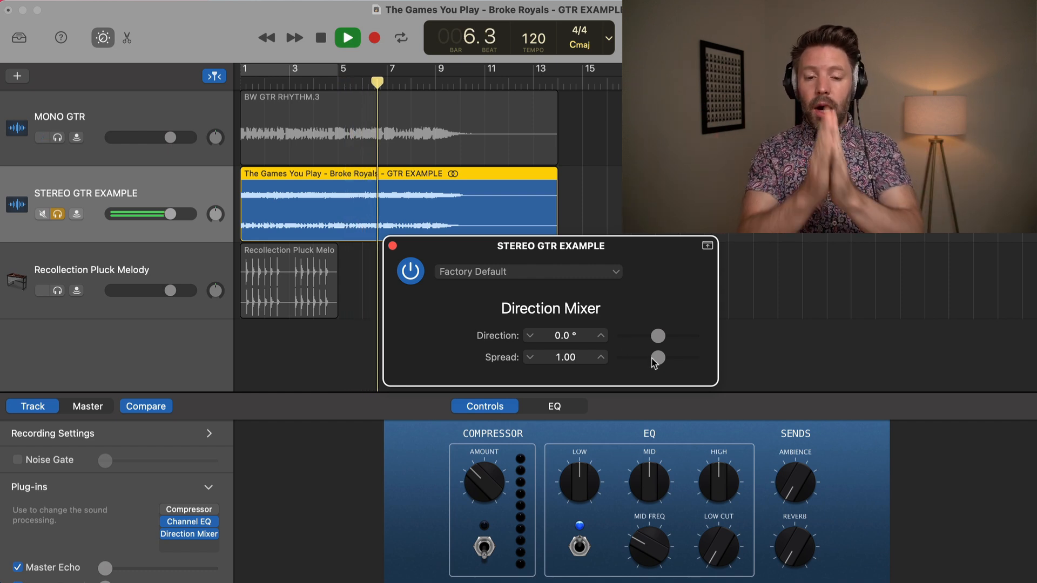
drag(655, 362, 614, 358)
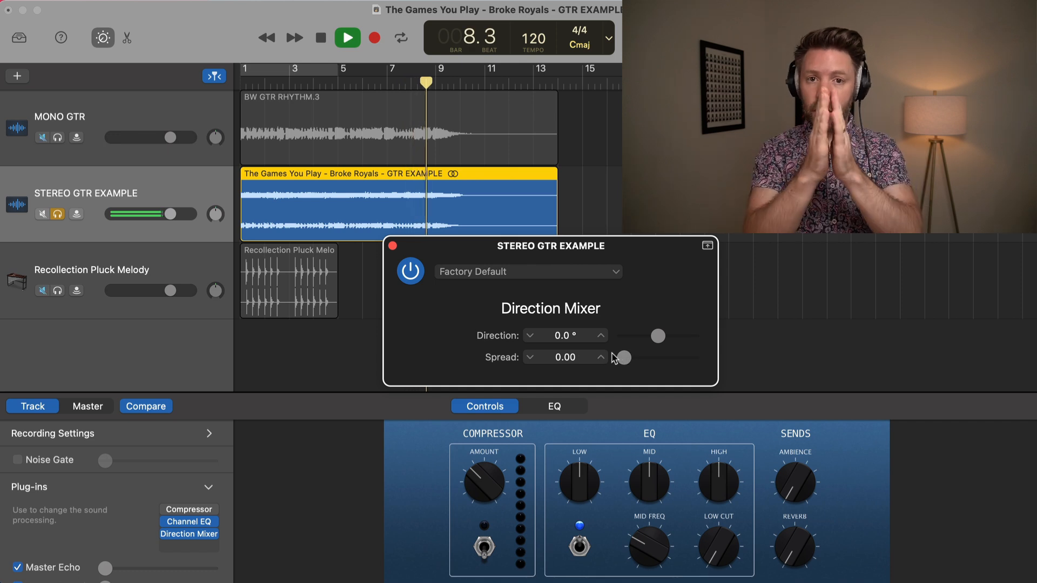
Replay STEREO GTR EXAMPLE while panning it left, then right to about +63, and compare it with Direction Mixer off and on.
key(Return)
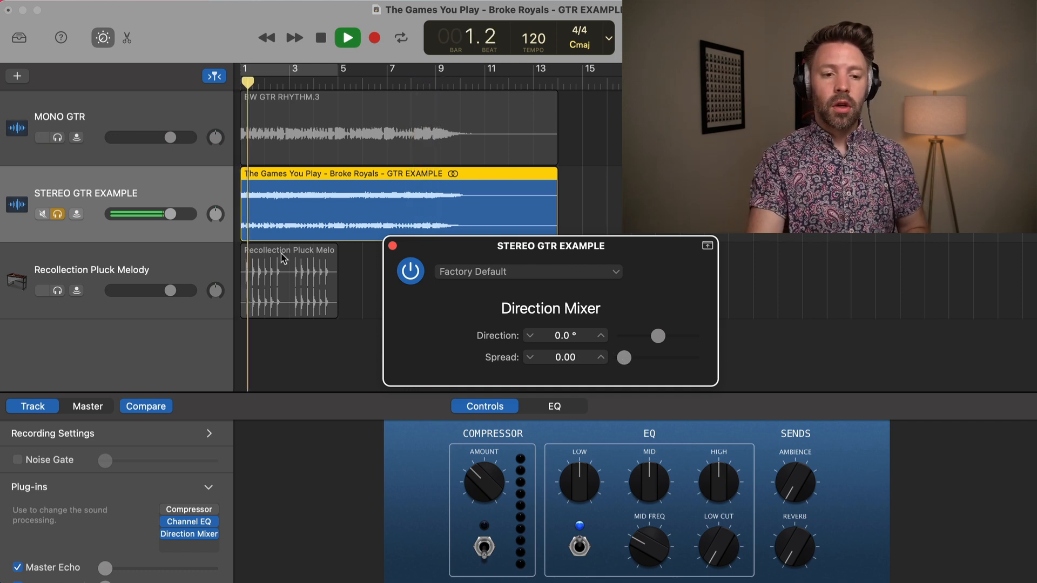
drag(212, 218, 201, 266)
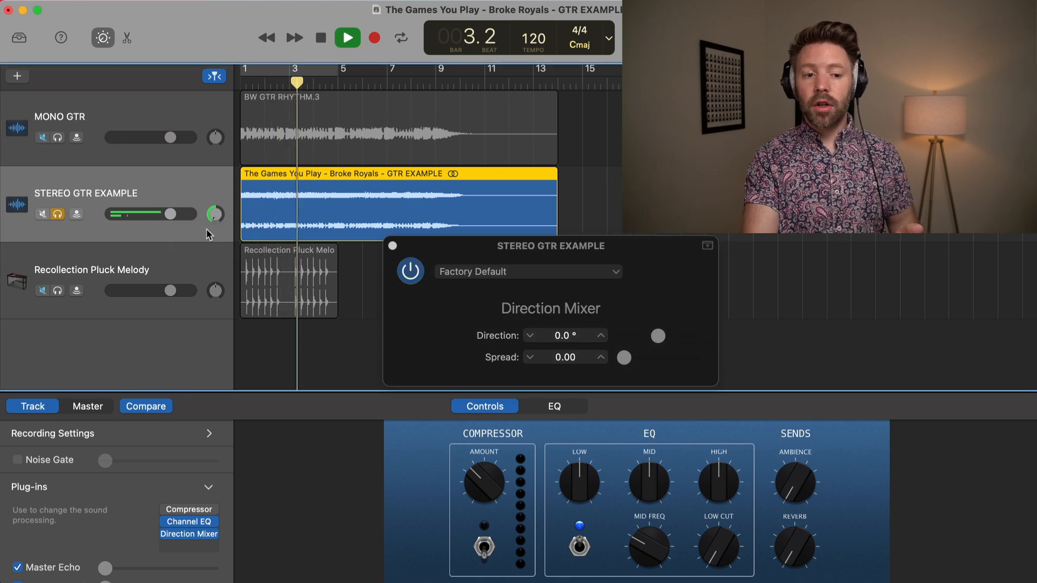
drag(210, 224, 211, 186)
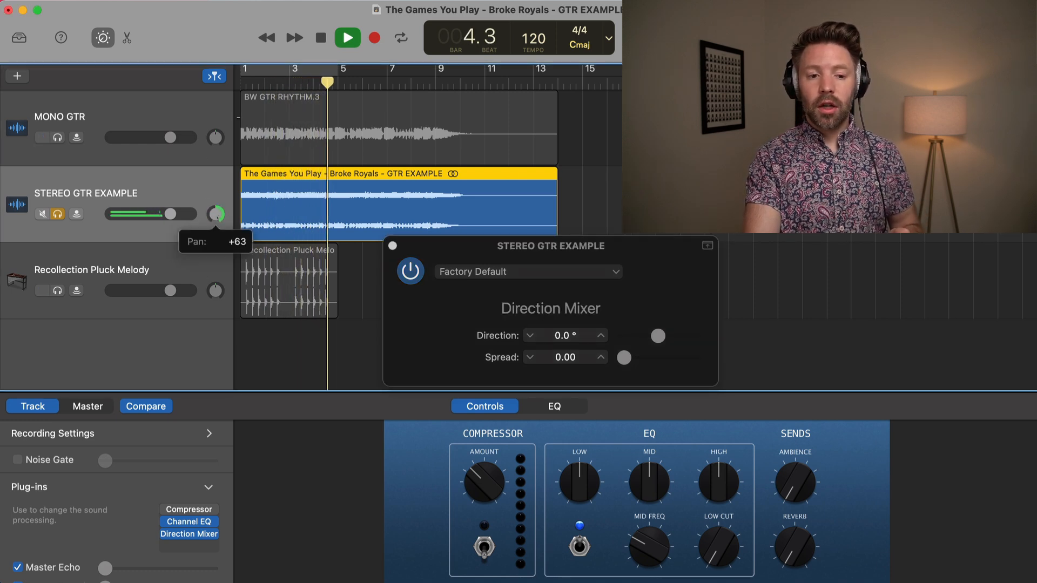
click(414, 268)
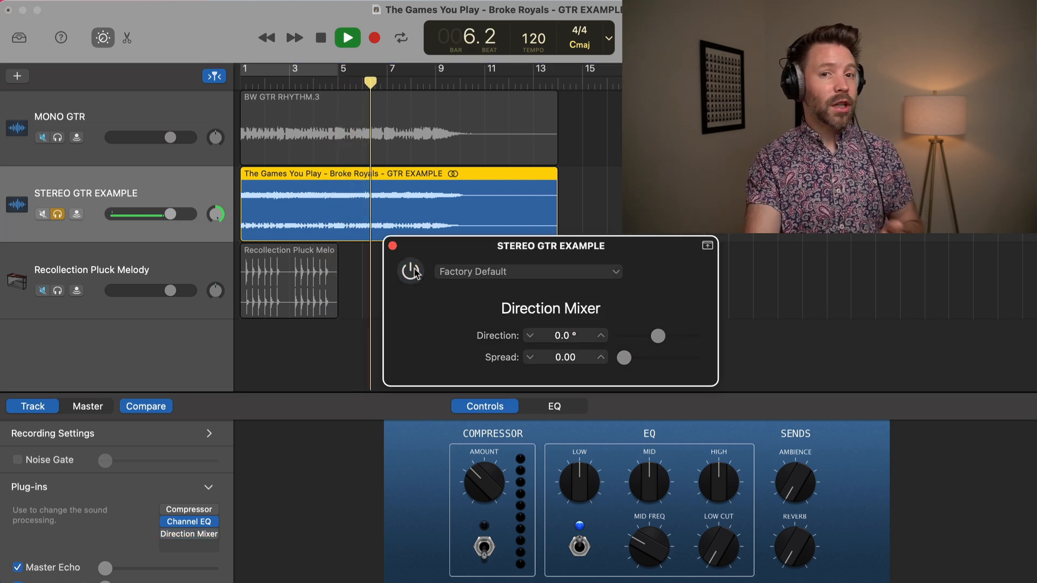
click(414, 271)
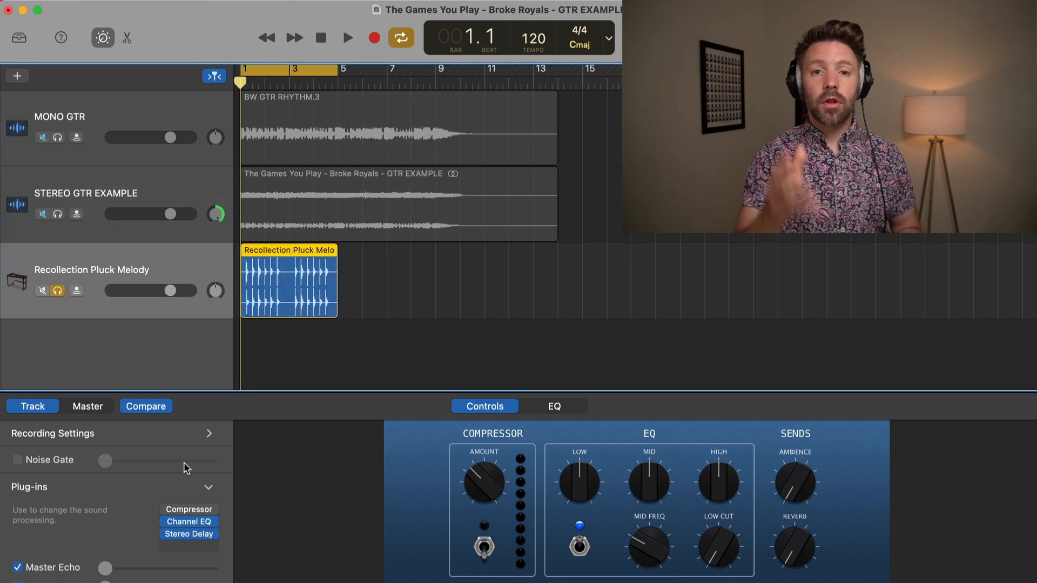
Add Direction Mixer after Stereo Delay on Recollection Pluck Melody and set its Spread to 0.00 during playback.
click(193, 543)
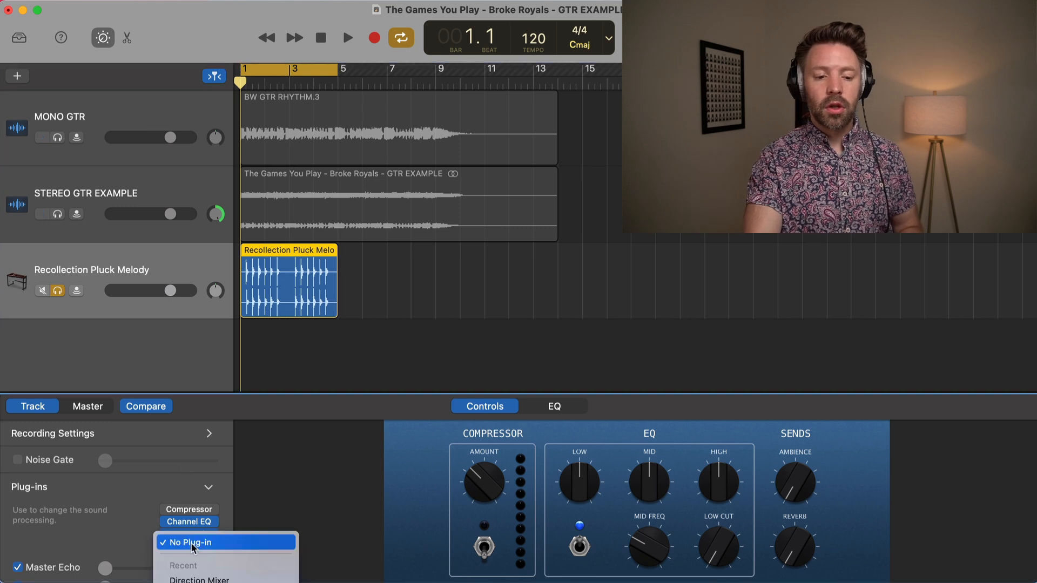
click(211, 430)
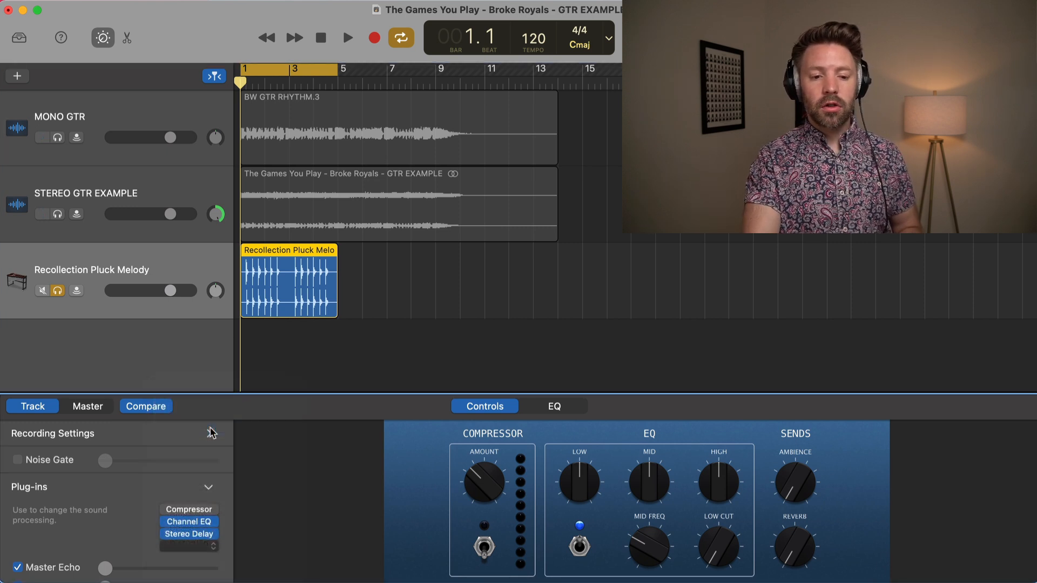
key(space)
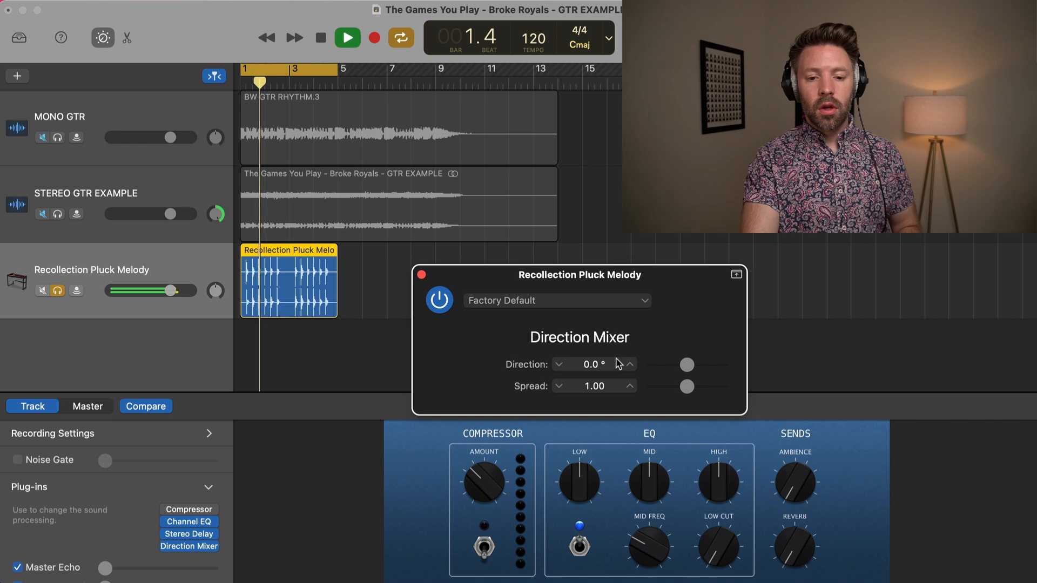
drag(686, 387, 652, 388)
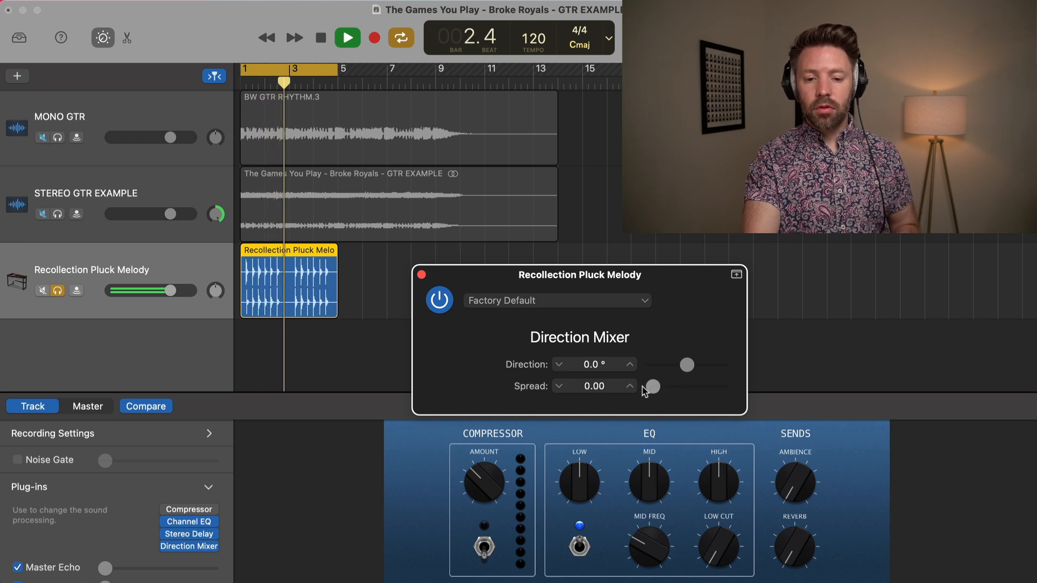
Pan Recollection Pluck Melody right, compare it with Direction Mixer off and on, and stop playback with solo off.
drag(215, 291, 216, 278)
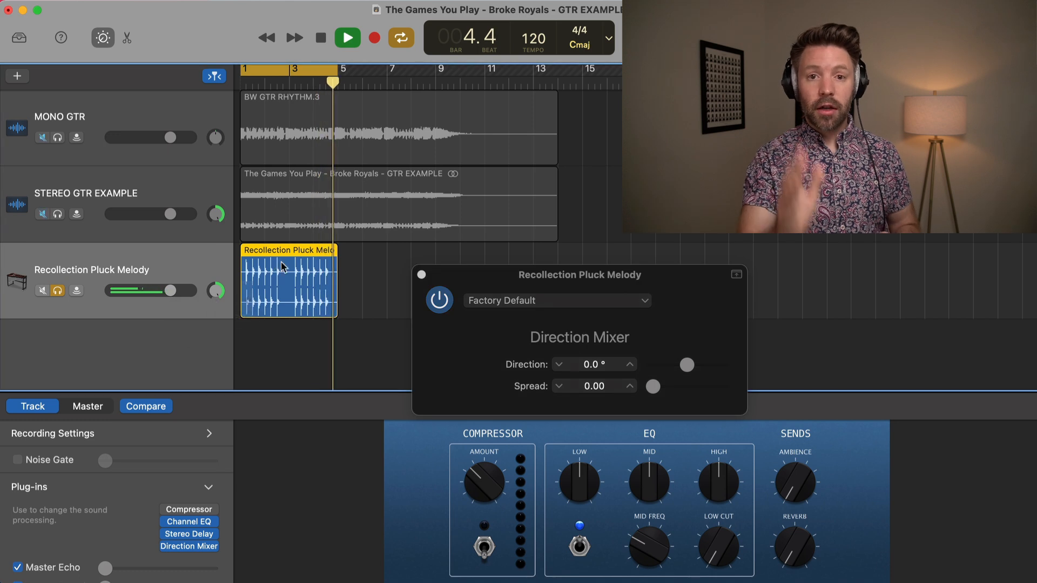
click(439, 299)
click(439, 300)
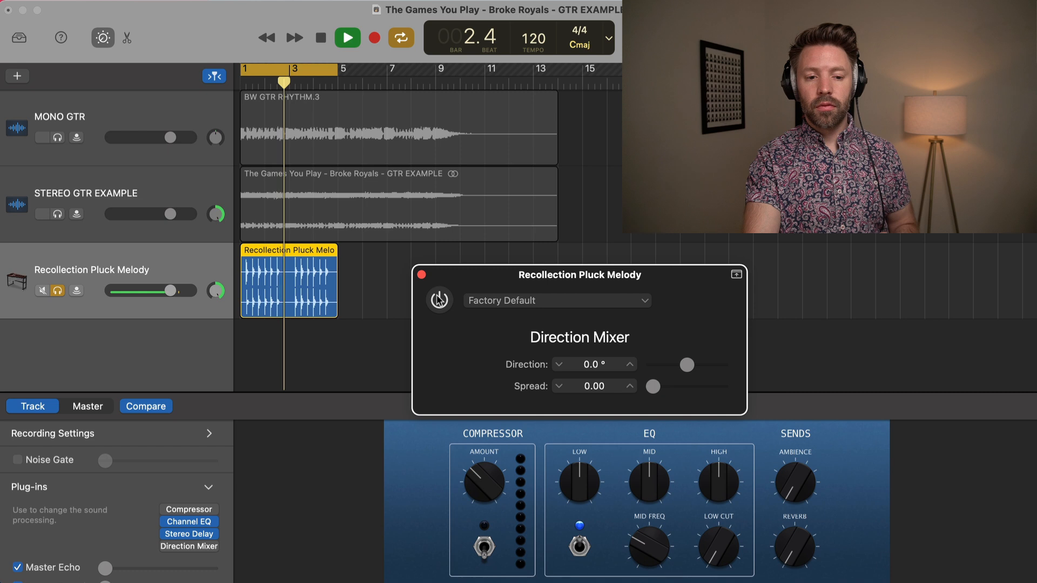
click(439, 300)
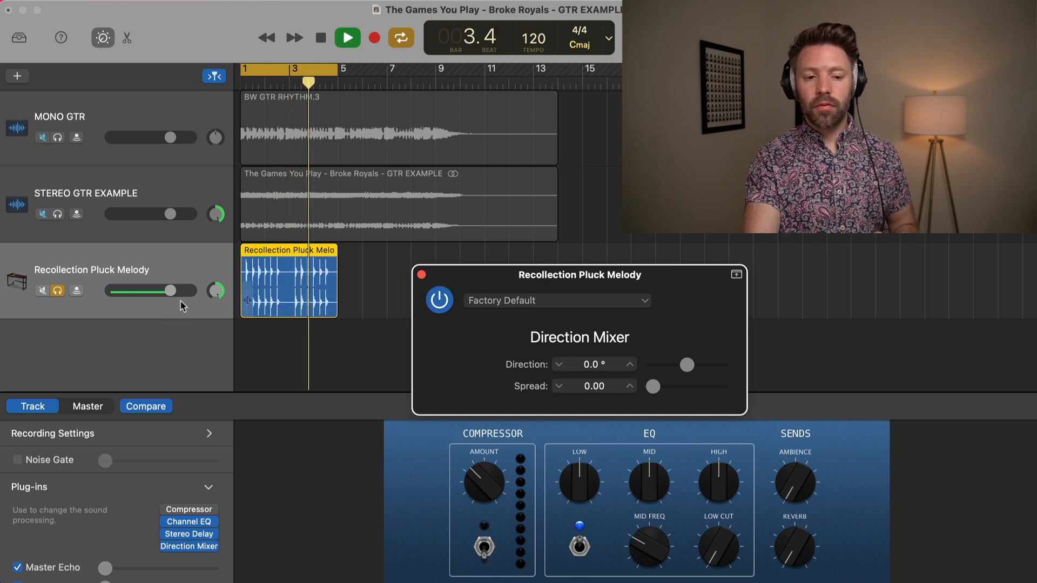
key(space)
click(58, 291)
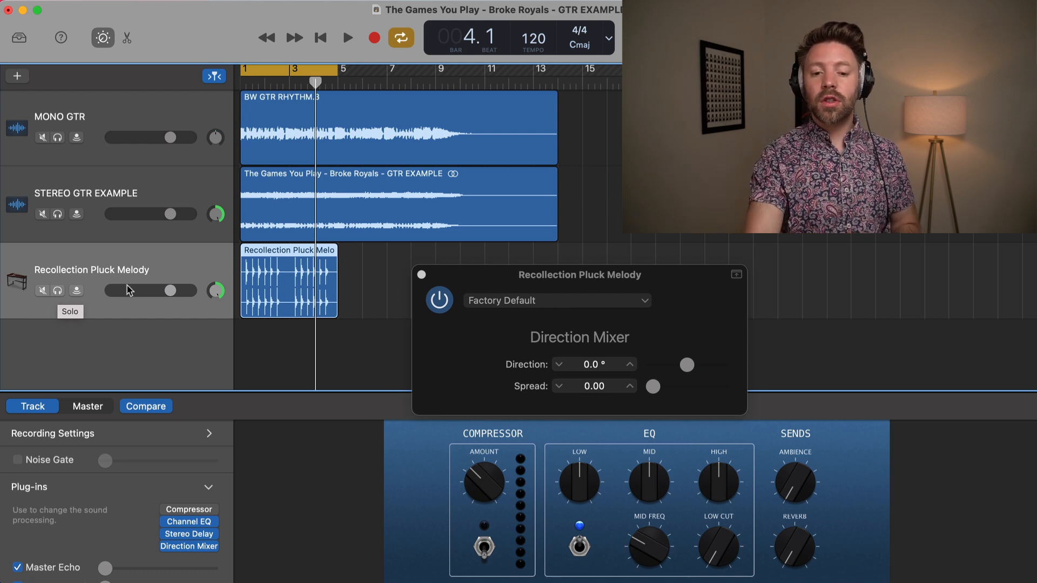
click(648, 381)
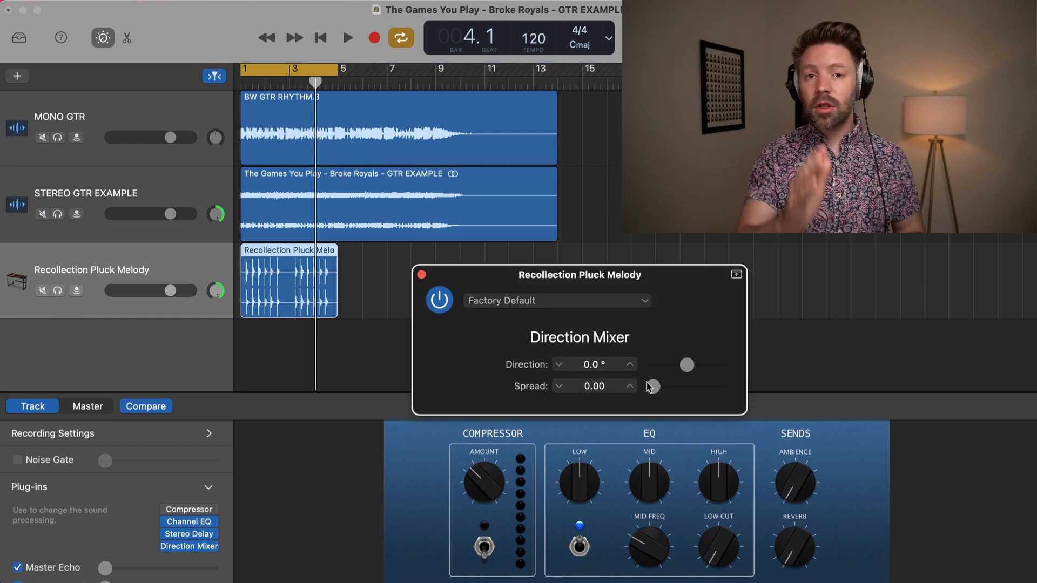